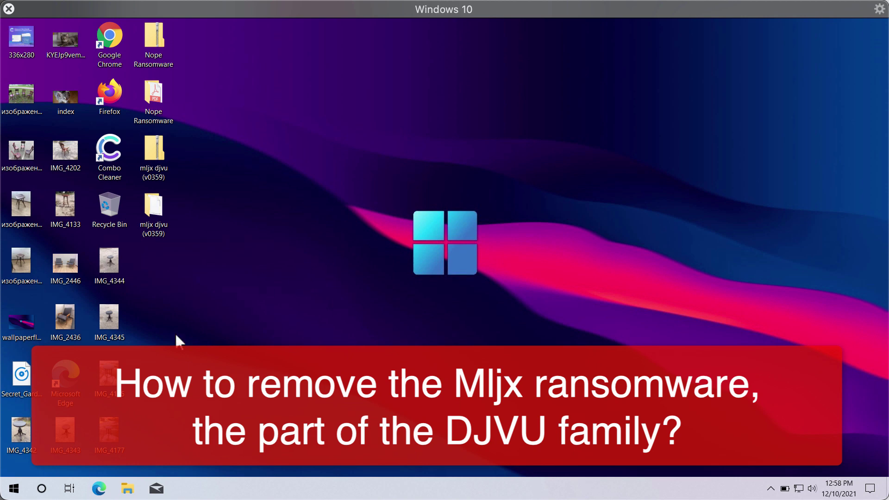
- Open and close the IMG_4175, cat and chair photos to check that they display
double_click(108, 375)
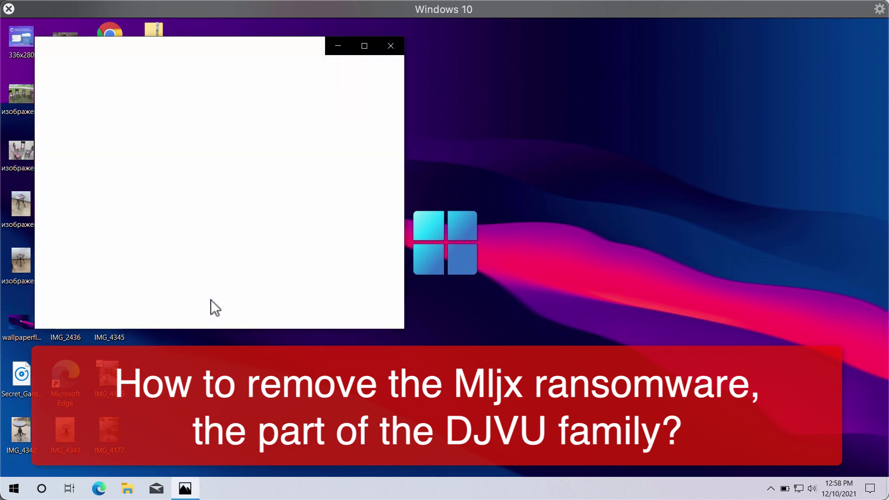
click(396, 42)
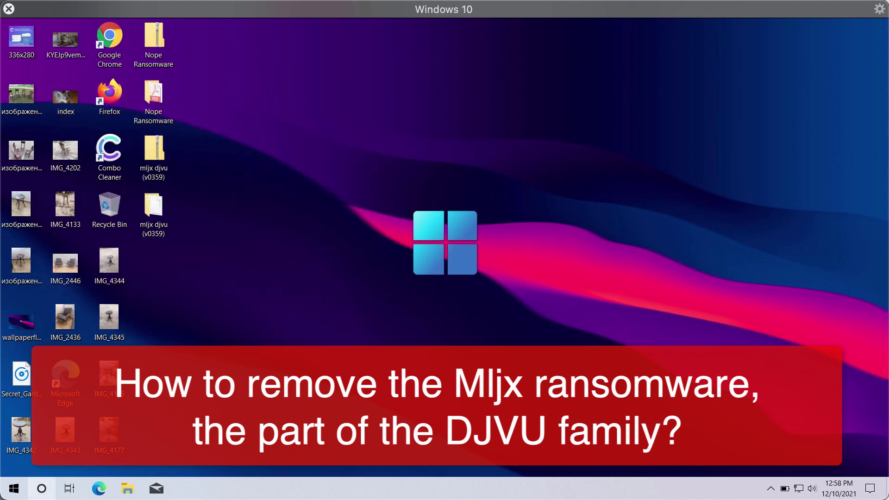
double_click(77, 37)
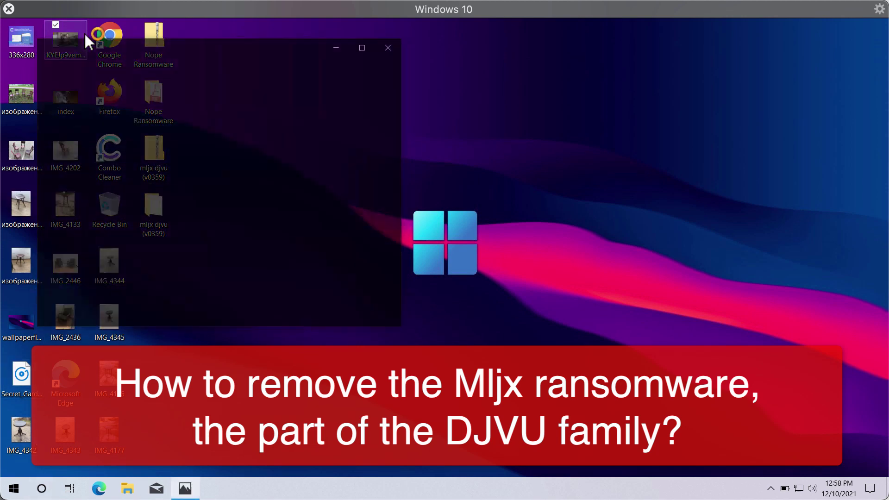
click(388, 48)
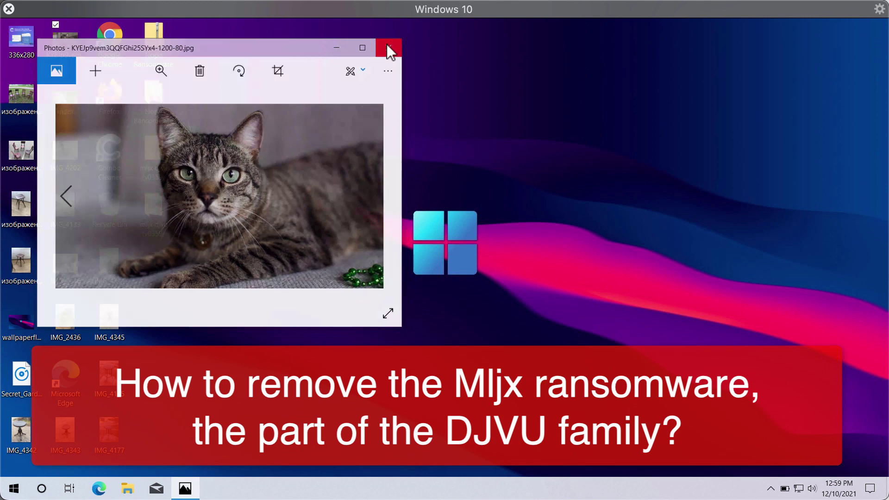
double_click(69, 101)
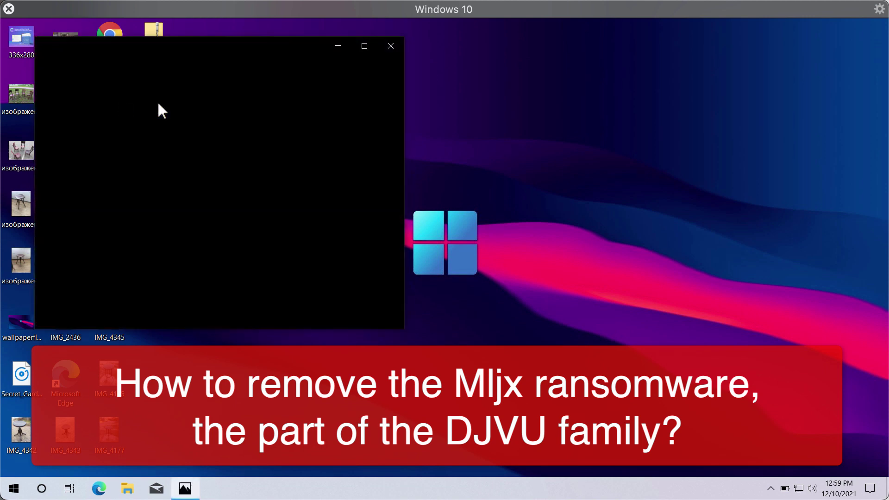
click(392, 46)
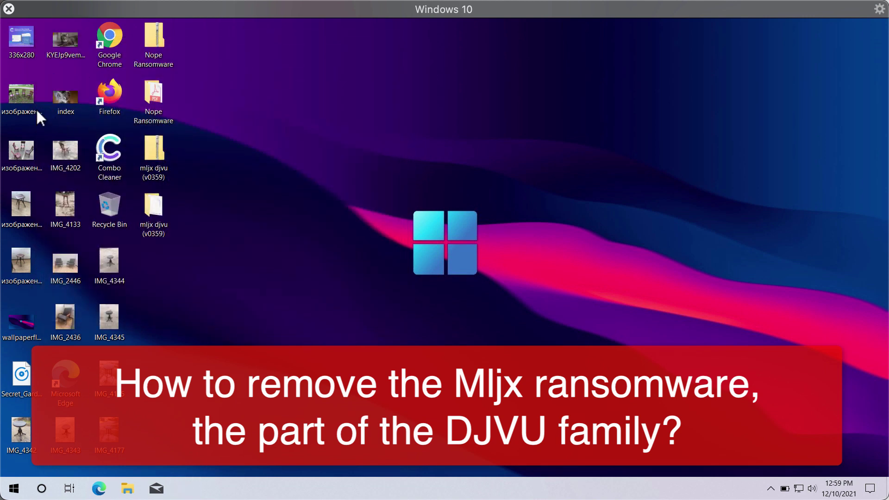
double_click(10, 92)
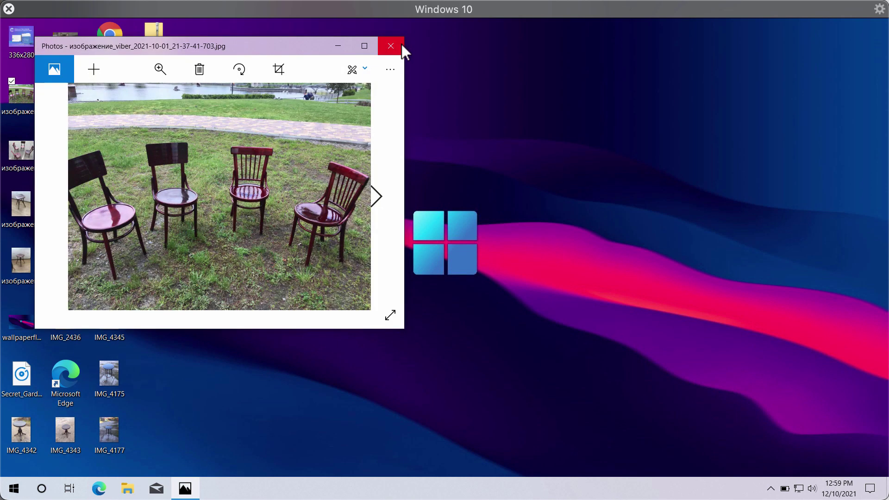
click(399, 45)
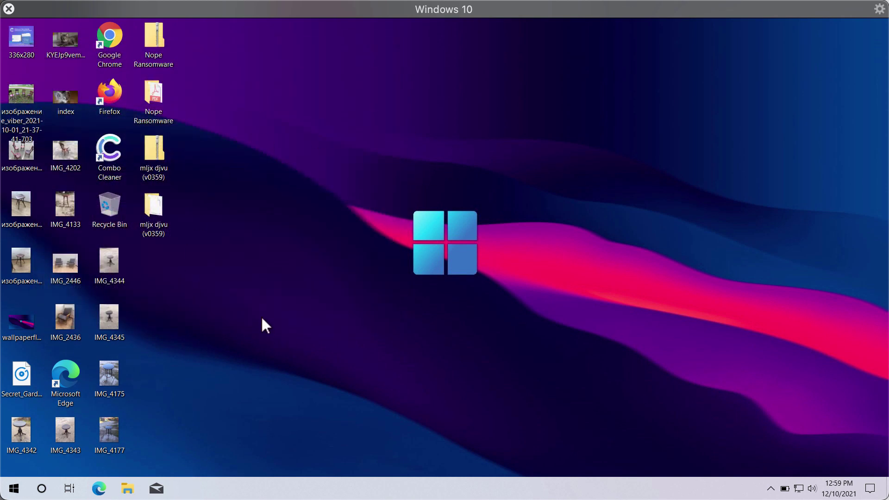
- Sign out of Windows from the Start context menu, then sign back in
right_click(11, 488)
mouse_move(105, 454)
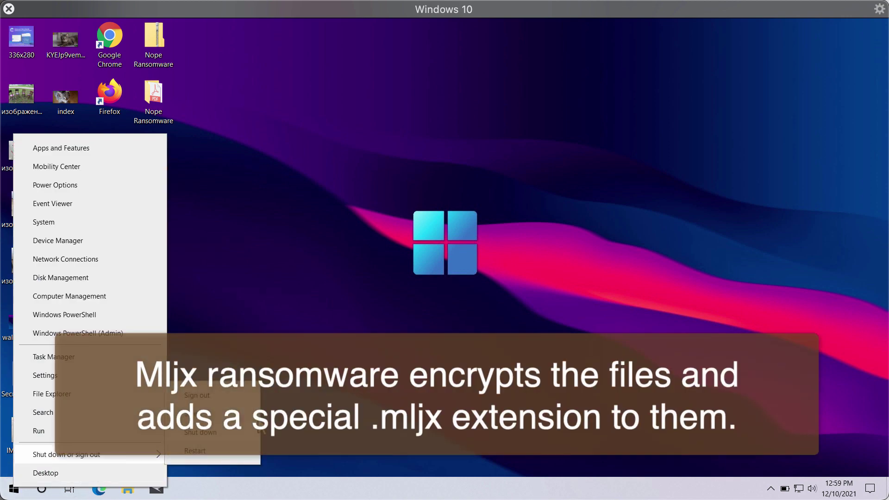
click(244, 390)
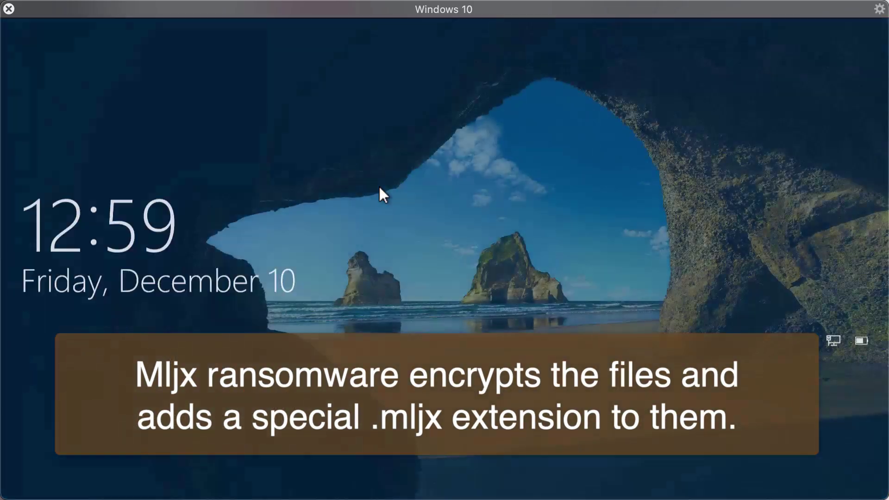
click(379, 185)
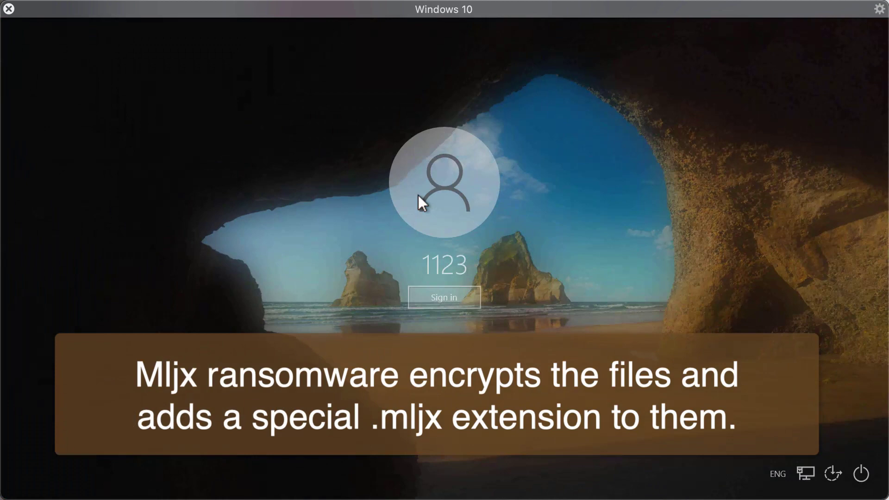
click(428, 293)
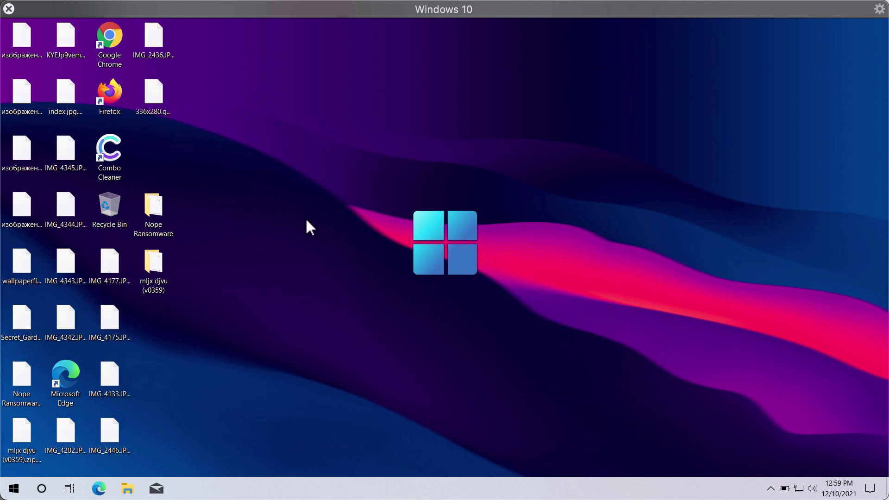
- Try opening an encrypted .mljx cat picture, then dismiss the app-choice prompt
click(60, 90)
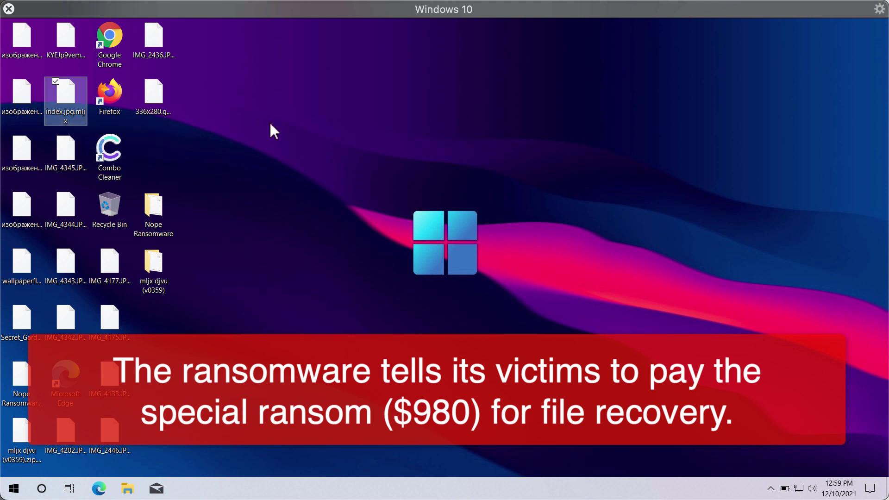
click(70, 46)
double_click(71, 46)
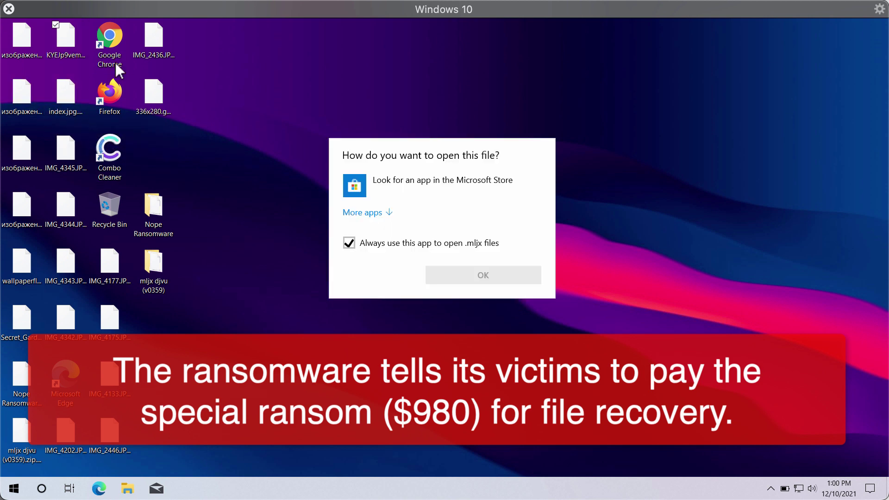
click(407, 96)
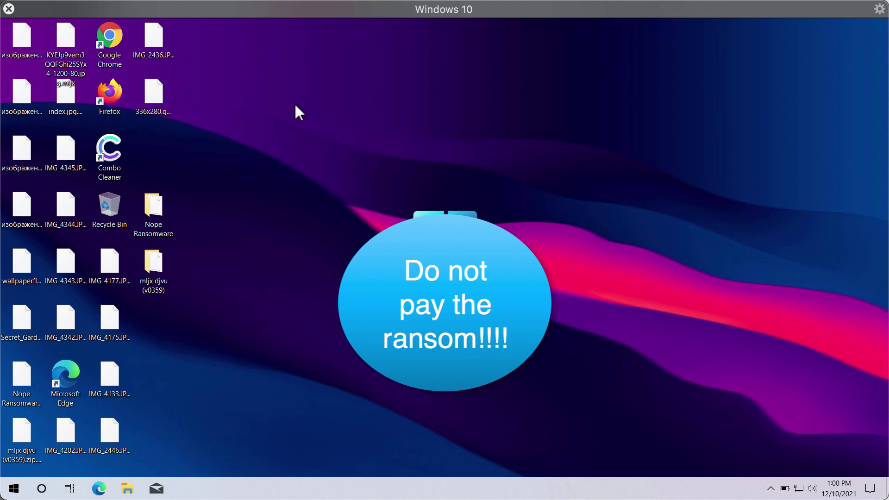
- Rename 336x280.gif.mljx to 336x280.gif and confirm it still won't open in Photos
click(157, 102)
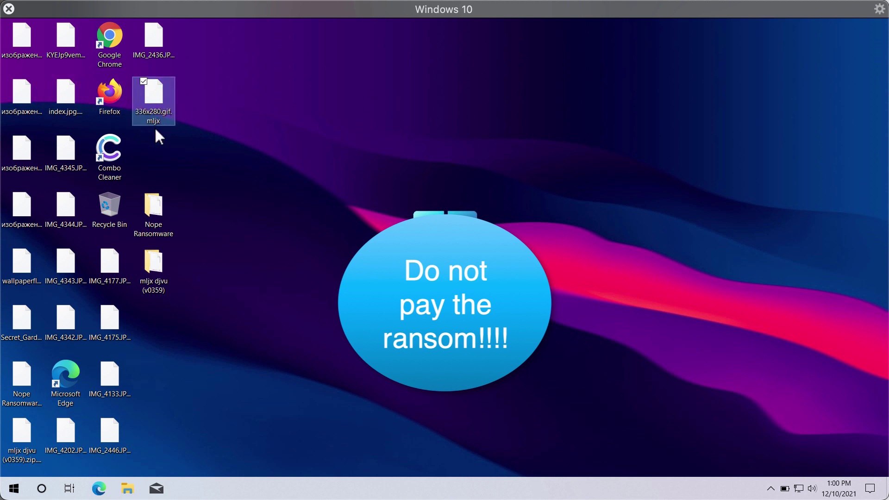
click(162, 118)
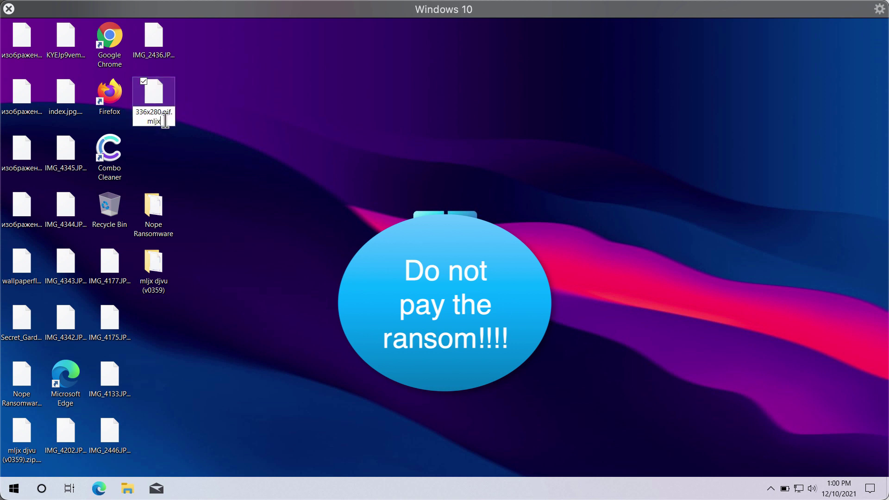
key(BackSpace)
key(BackSpace)
key(BackSpace)
key(BackSpace)
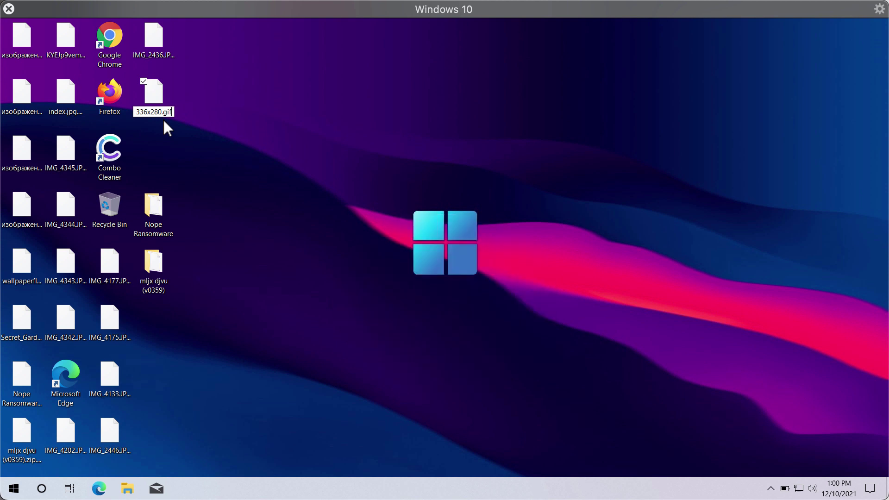
key(Return)
key(Return)
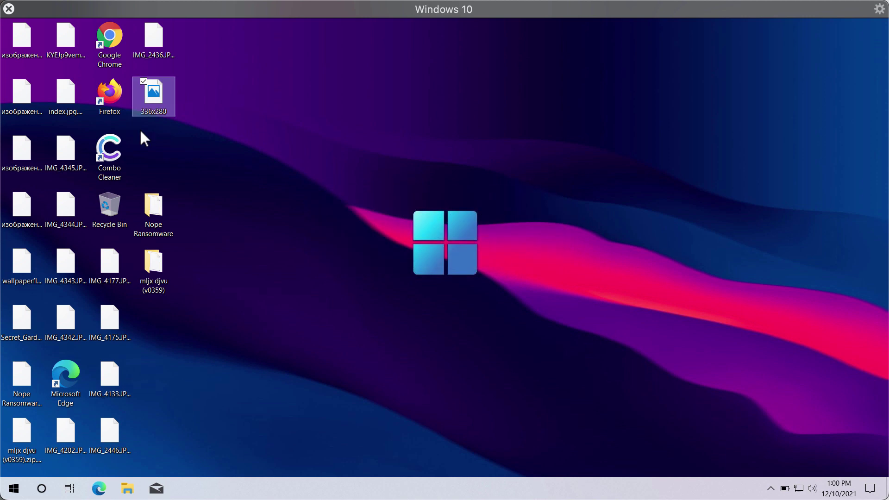
double_click(145, 102)
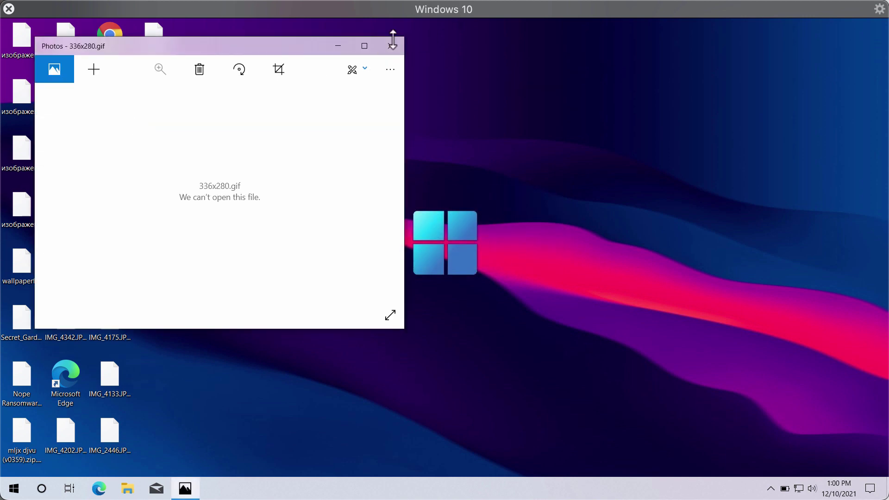
click(390, 45)
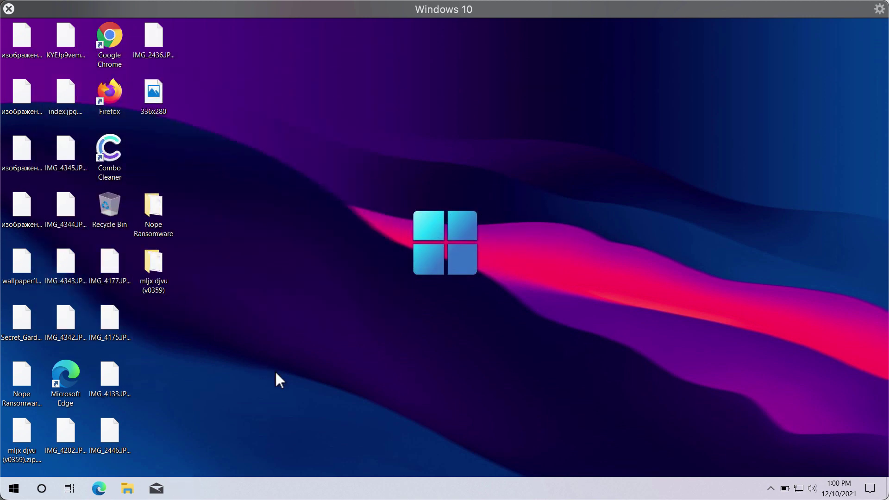
- Launch Task Manager from the taskbar and widen its Name column
right_click(398, 483)
click(435, 425)
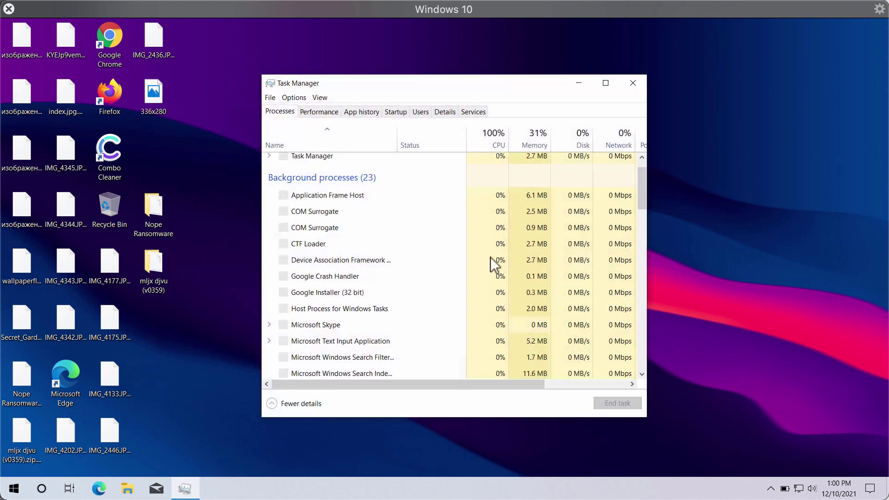
drag(505, 84, 521, 70)
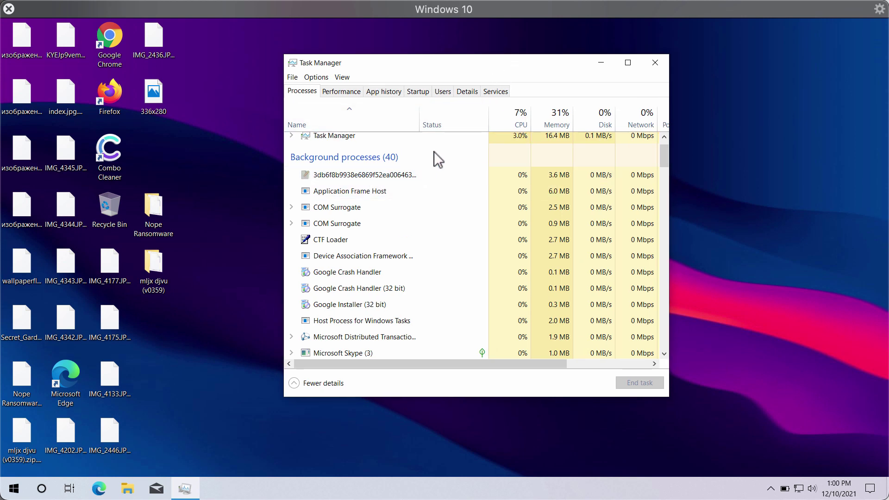
drag(421, 127, 488, 128)
- End the hex-named suspicious background process and close Task Manager
click(360, 174)
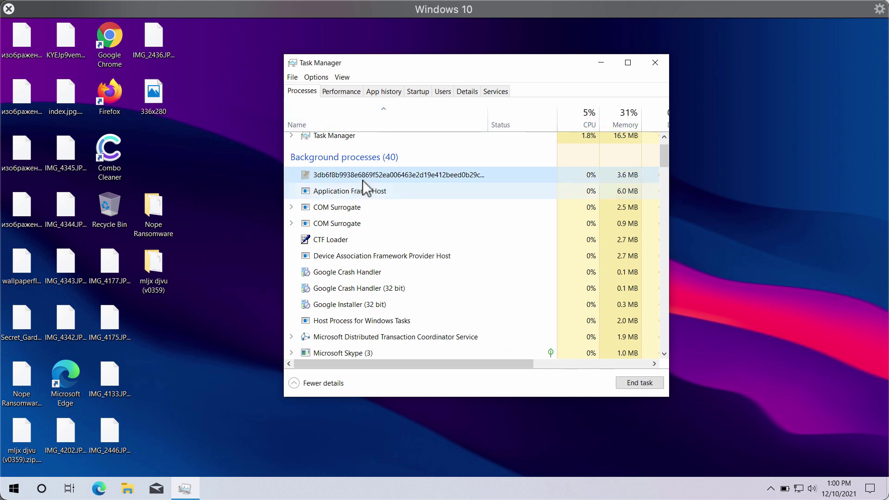
right_click(368, 174)
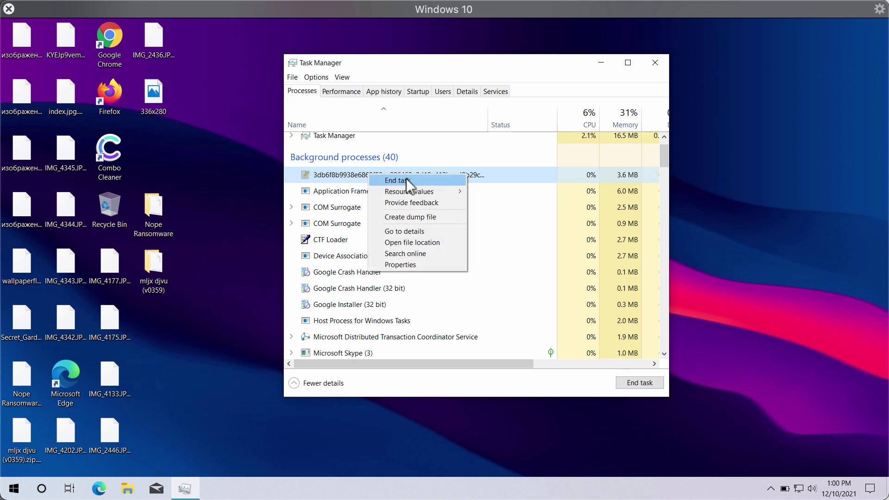
click(426, 178)
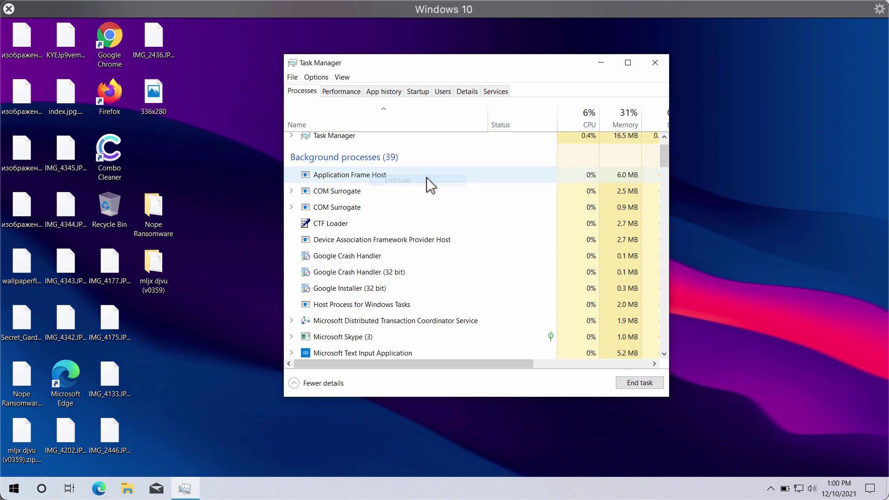
click(657, 66)
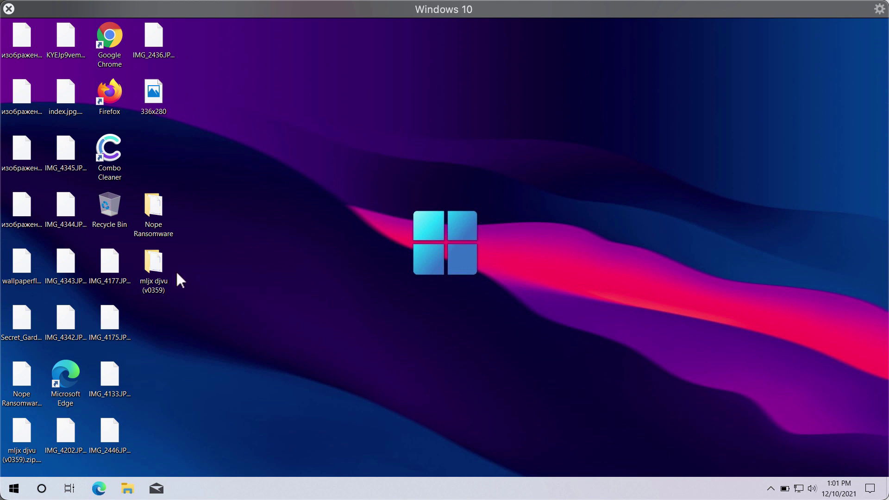
- Visit the Combo Cleaner site in Chrome, close Chrome, and start Combo Cleaner from its desktop icon
double_click(113, 51)
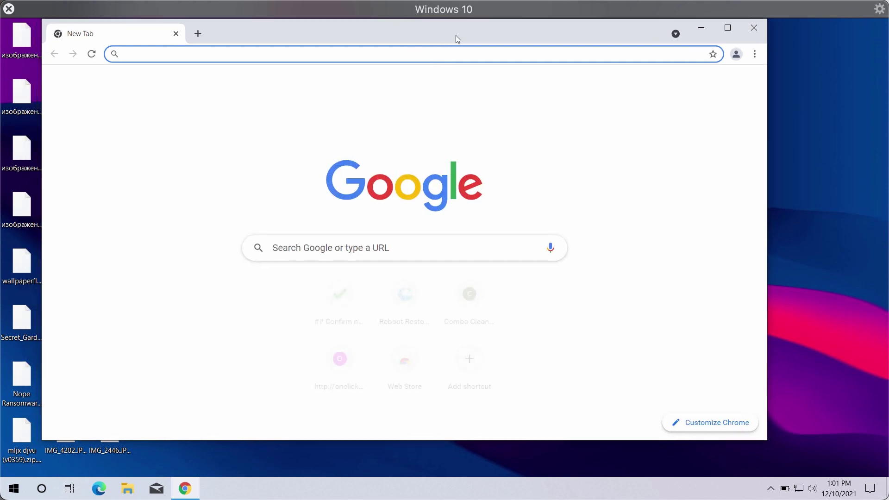
drag(455, 35, 533, 46)
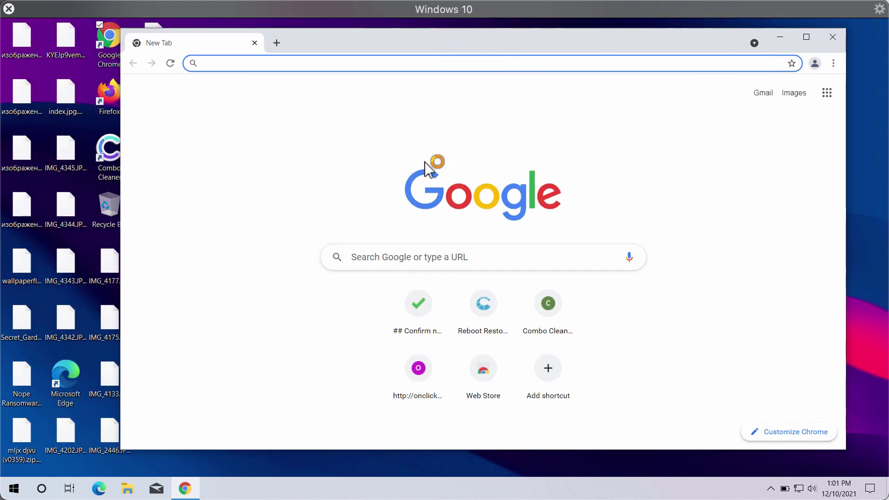
click(548, 310)
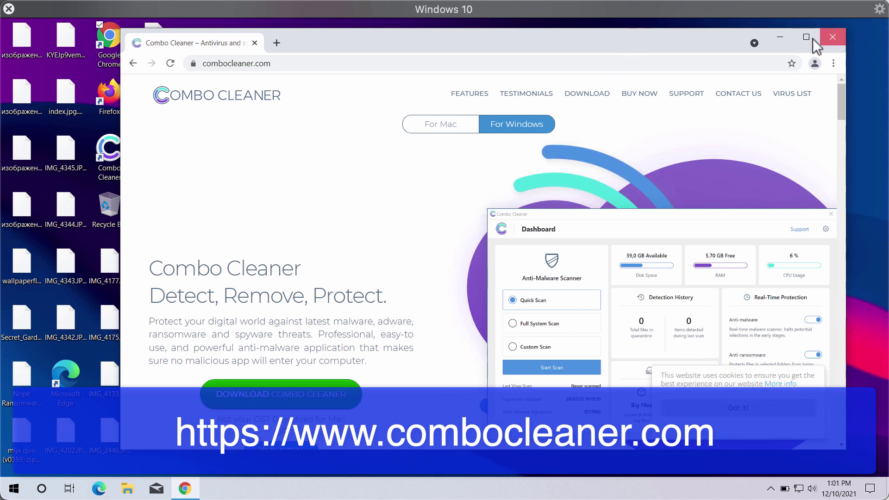
click(821, 40)
double_click(120, 158)
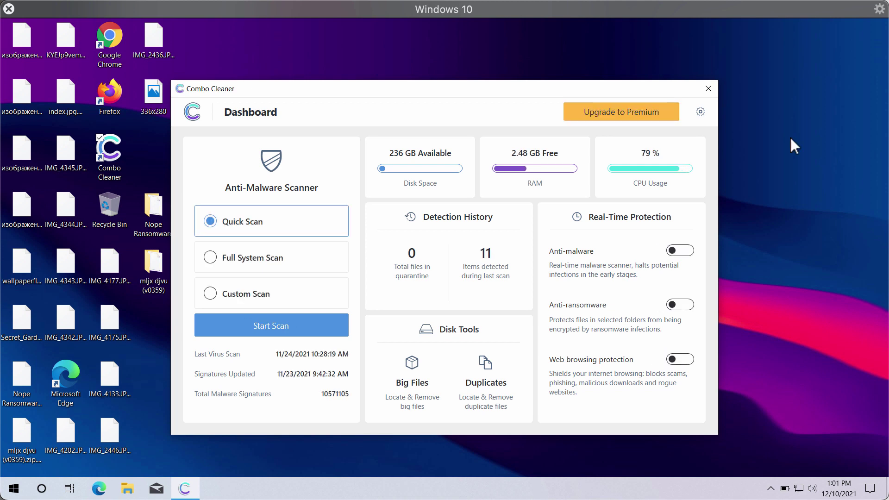
- Start a Quick Scan, then go back to the Dashboard while the definitions update
click(293, 324)
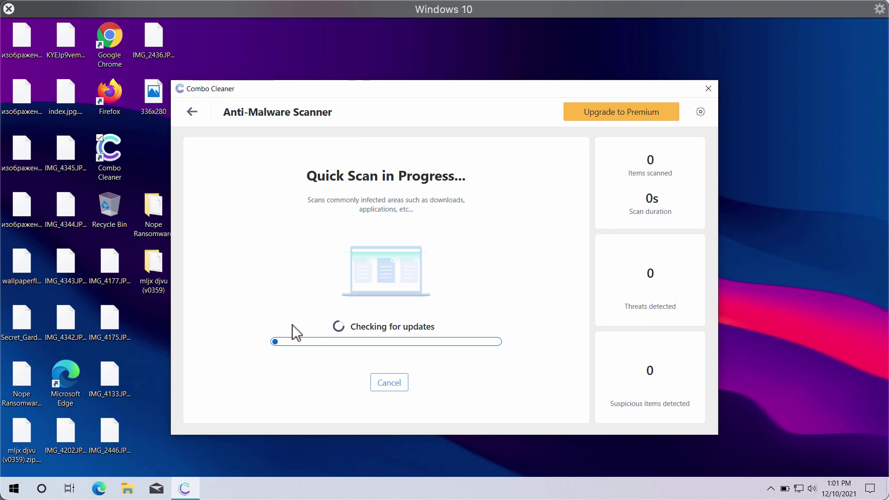
drag(434, 121, 460, 112)
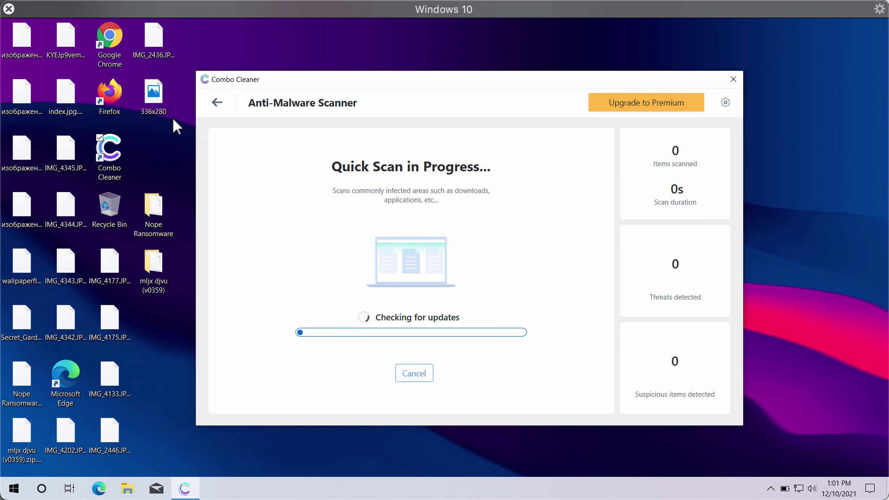
click(217, 103)
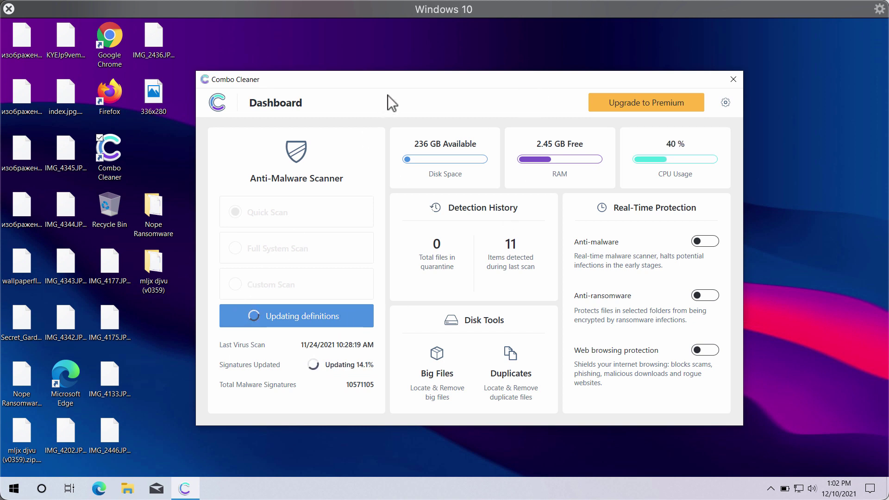
- Try Add Folder under Anti-Ransomware settings and dismiss the premium-only Feature Not Available notice
drag(398, 82, 392, 82)
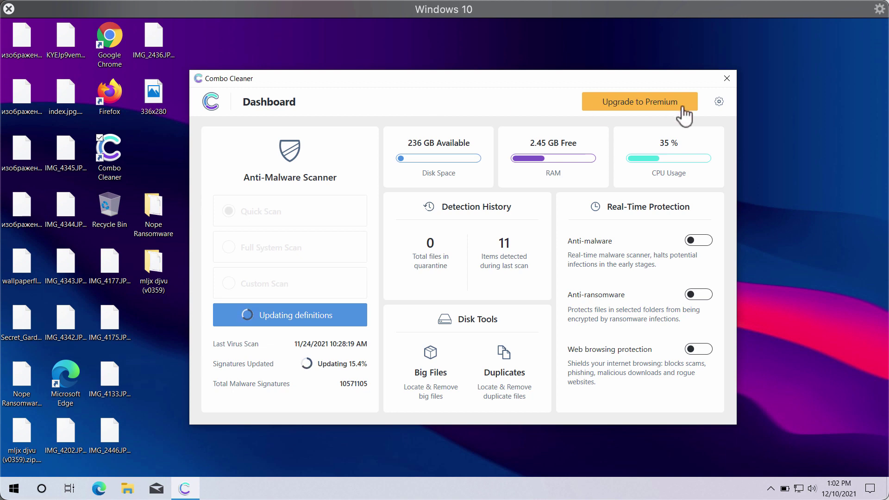
click(719, 101)
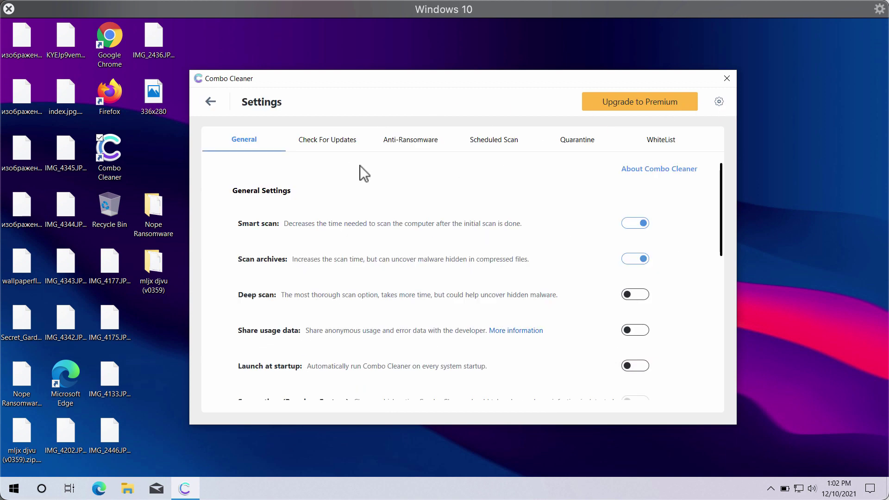
click(422, 138)
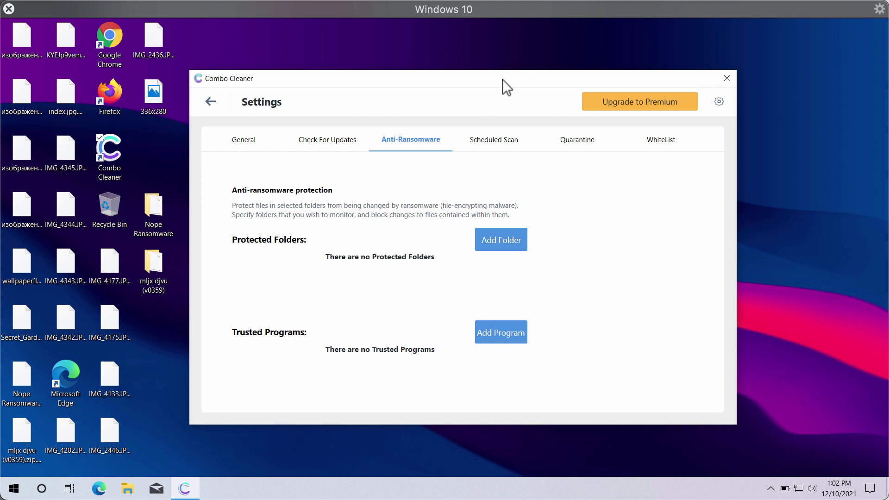
drag(502, 79, 511, 79)
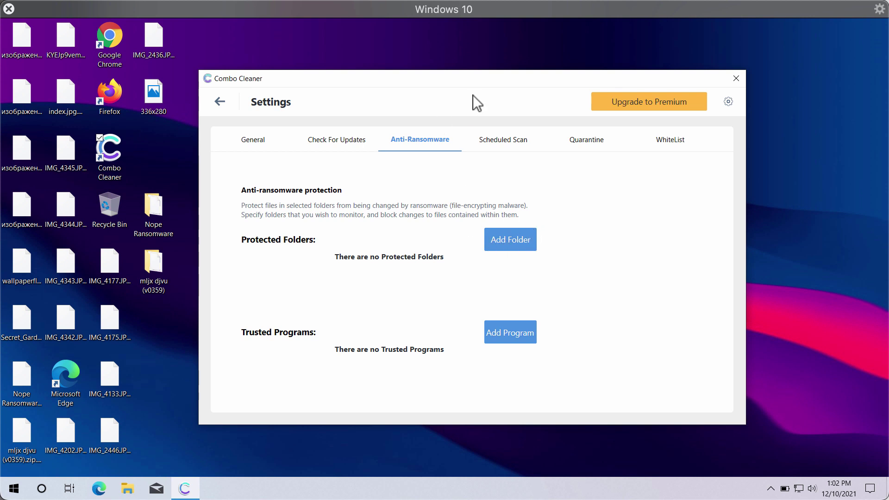
click(496, 237)
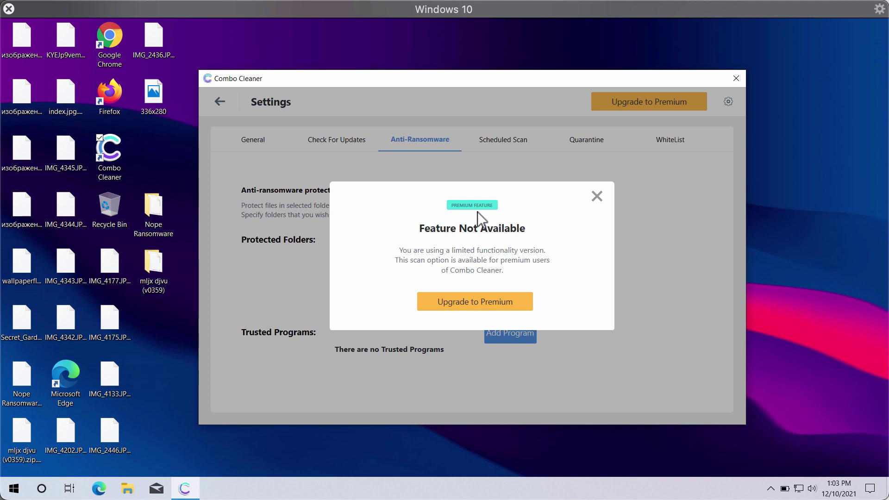
click(597, 197)
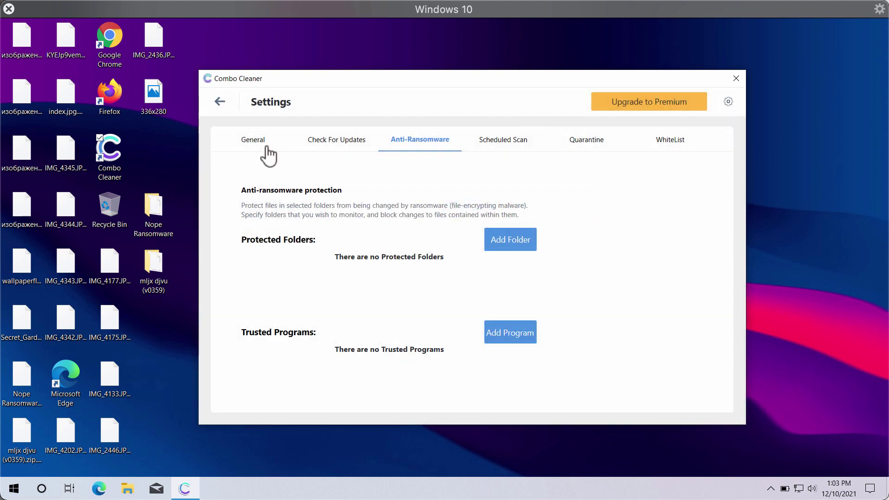
click(224, 148)
- Return to the Dashboard and follow the Quick Scan until 11 spam ad items are listed
click(220, 103)
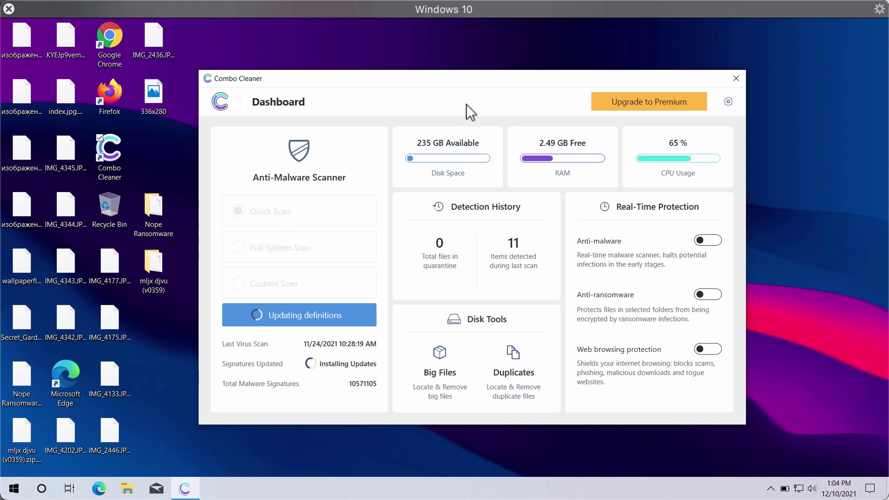
click(312, 319)
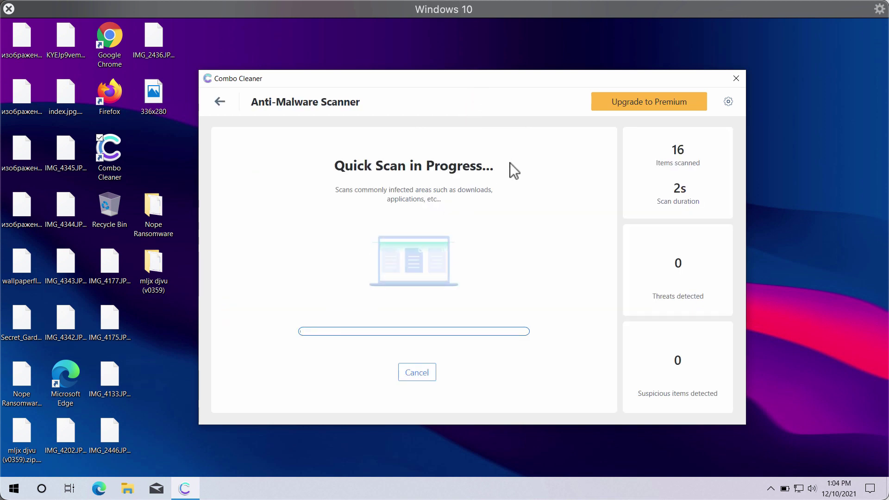